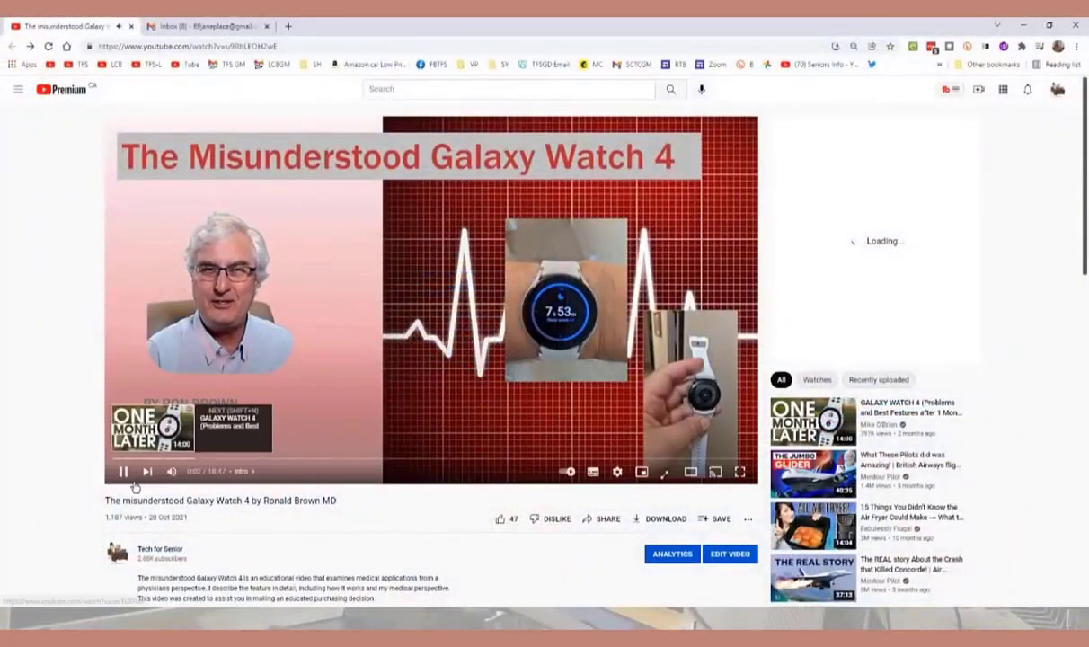
Pause the Galaxy Watch 4 video, copy its web address and paste it into the body of the "Great Video Must Watch" Gmail draft.
left_click(123, 473)
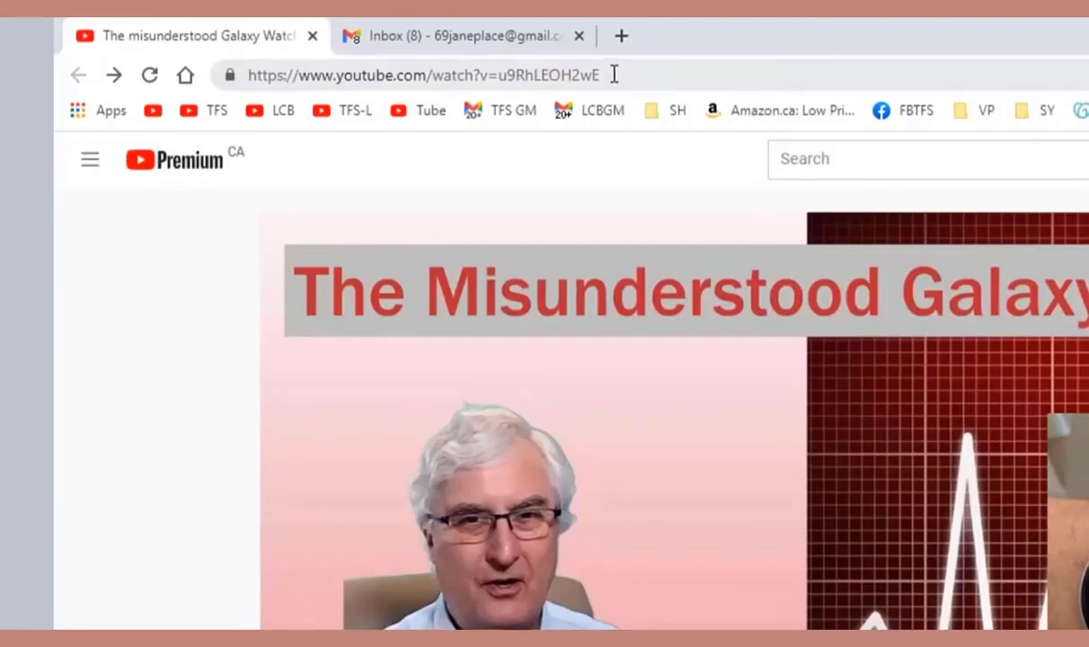
left_click_drag(614, 75, 245, 95)
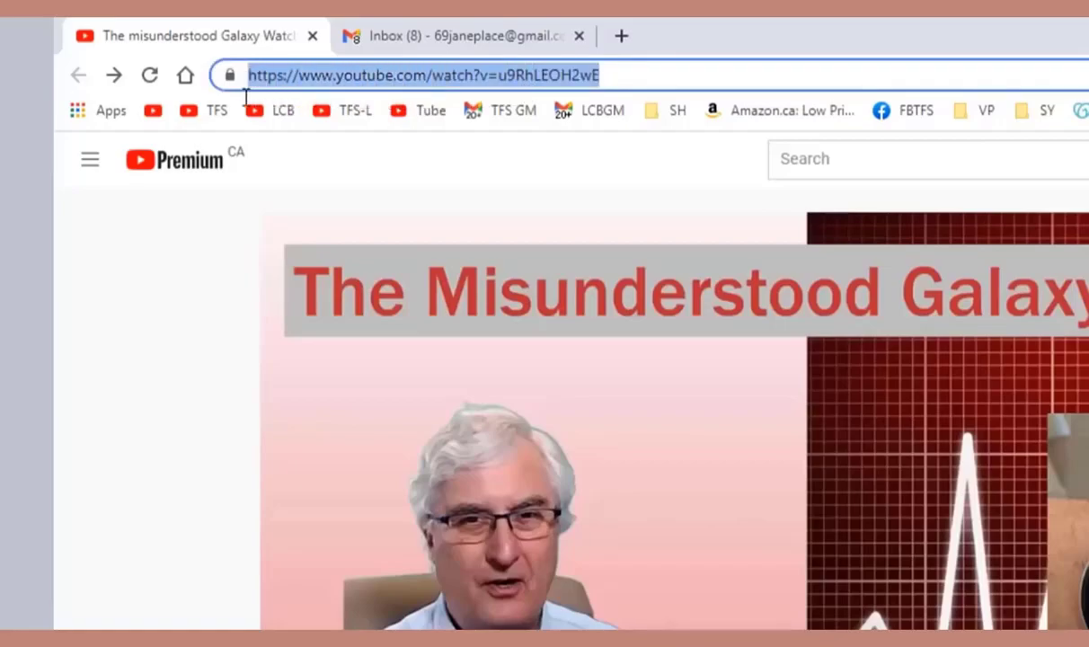
right_click(300, 81)
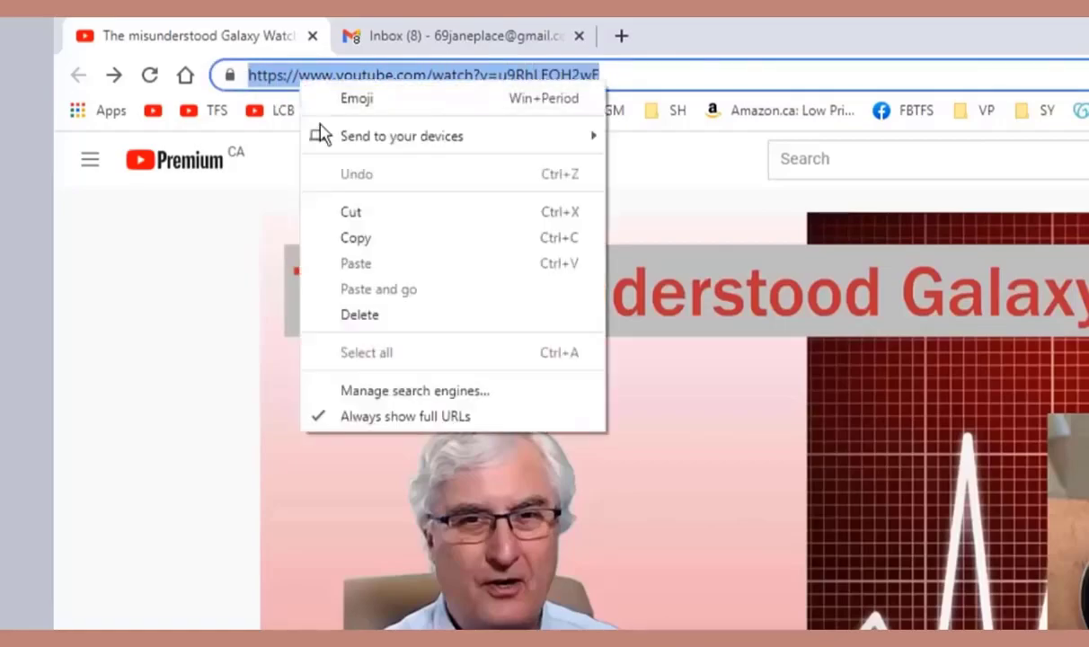
left_click(373, 241)
left_click(442, 39)
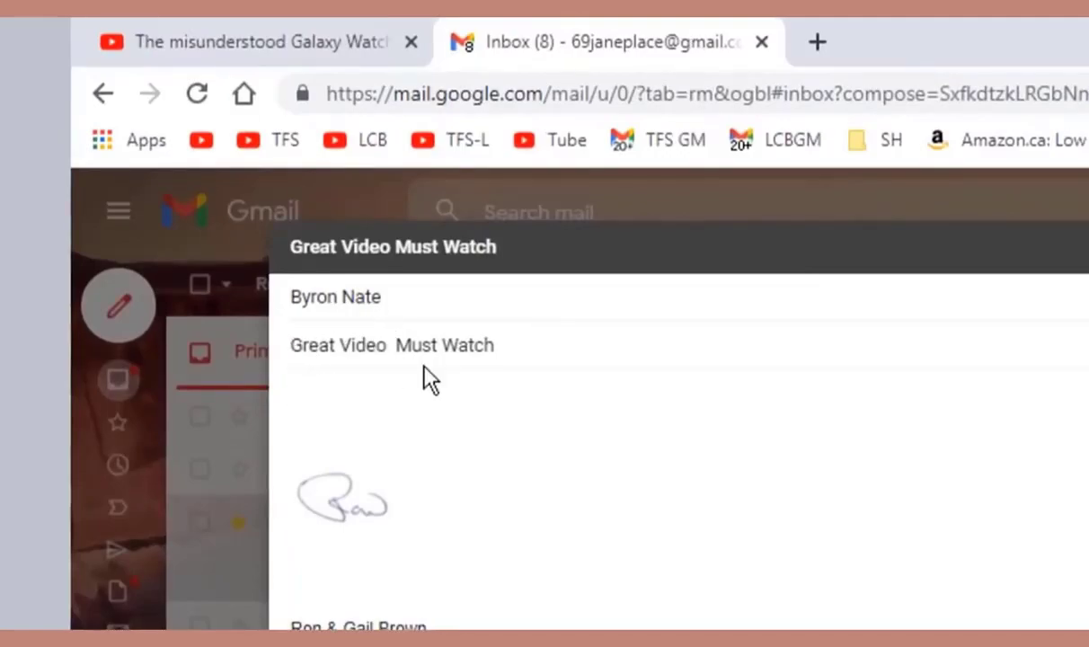
right_click(324, 400)
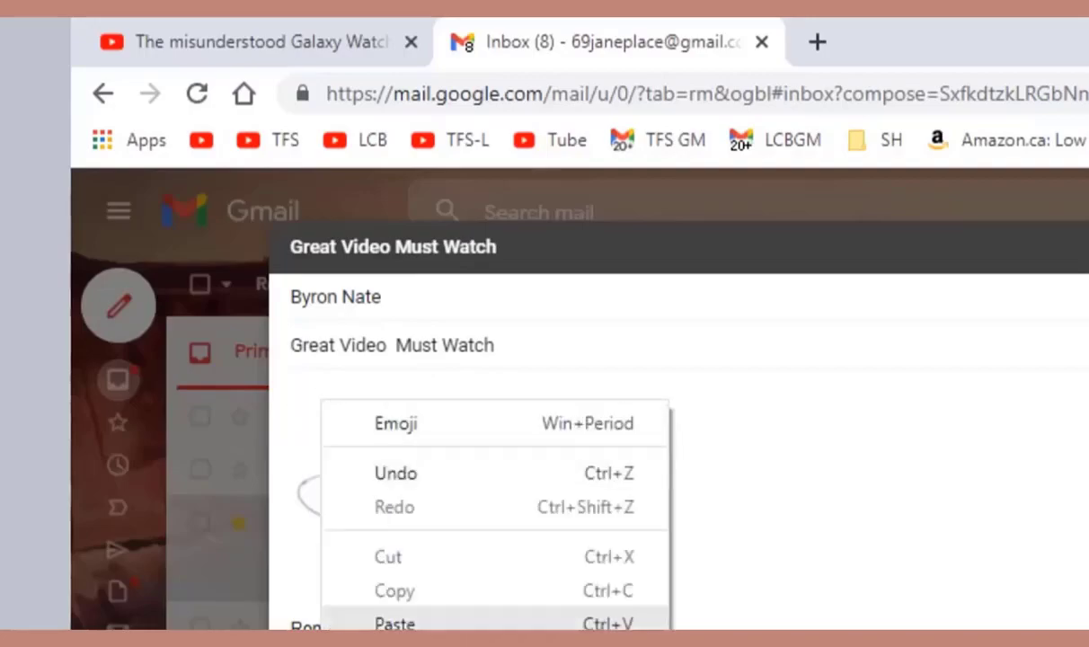
left_click(396, 623)
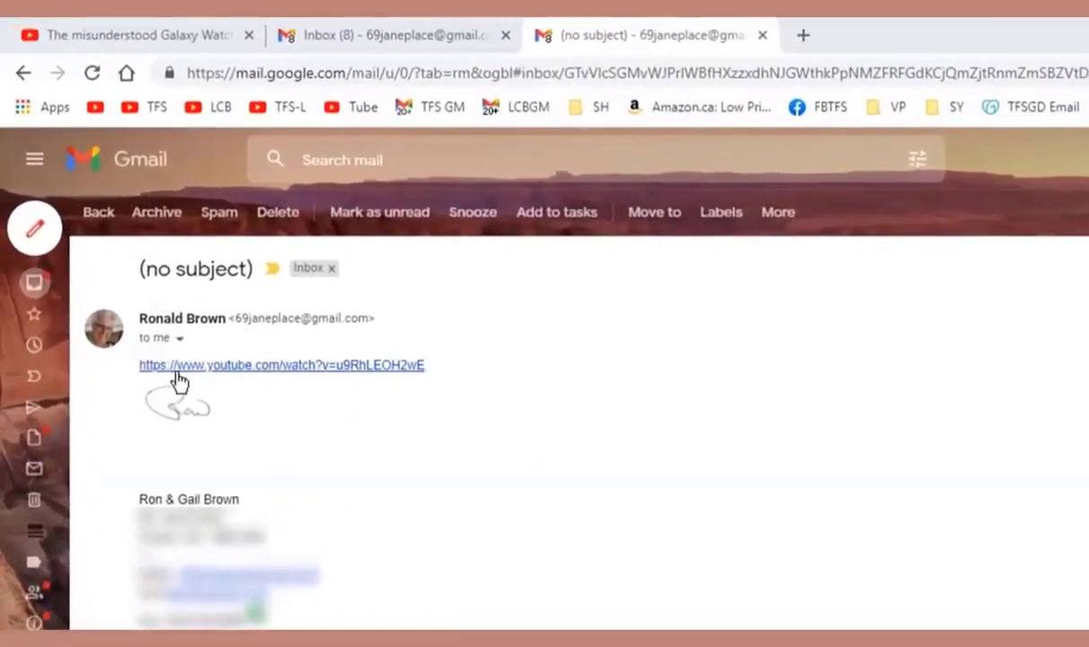
Open the YouTube link in the received email without a subject and pause the video.
left_click(251, 366)
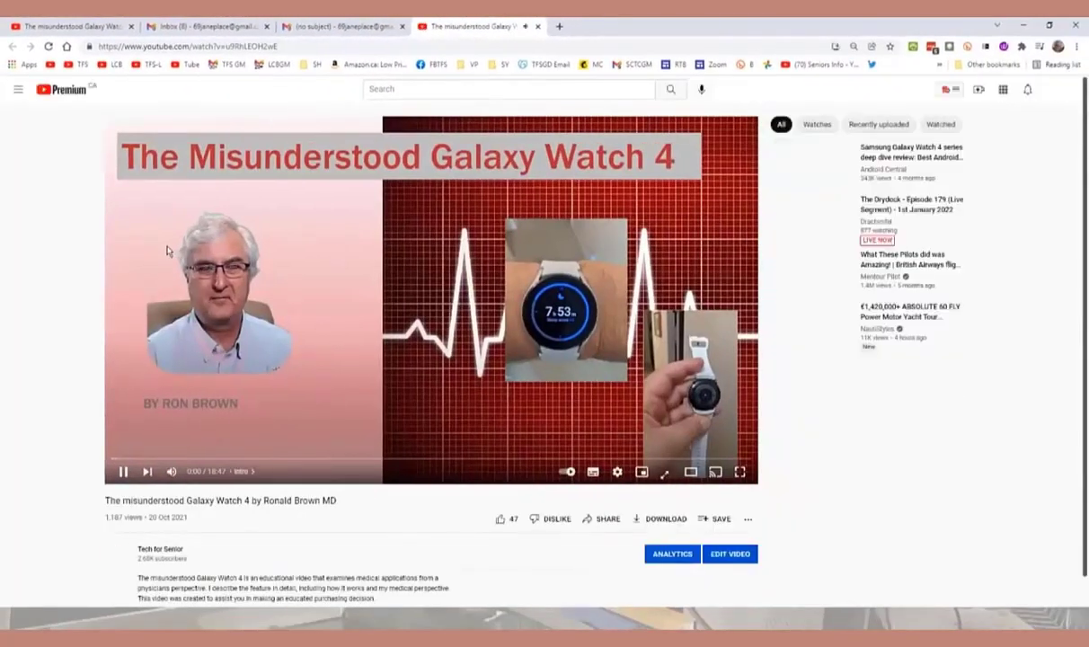
left_click(124, 474)
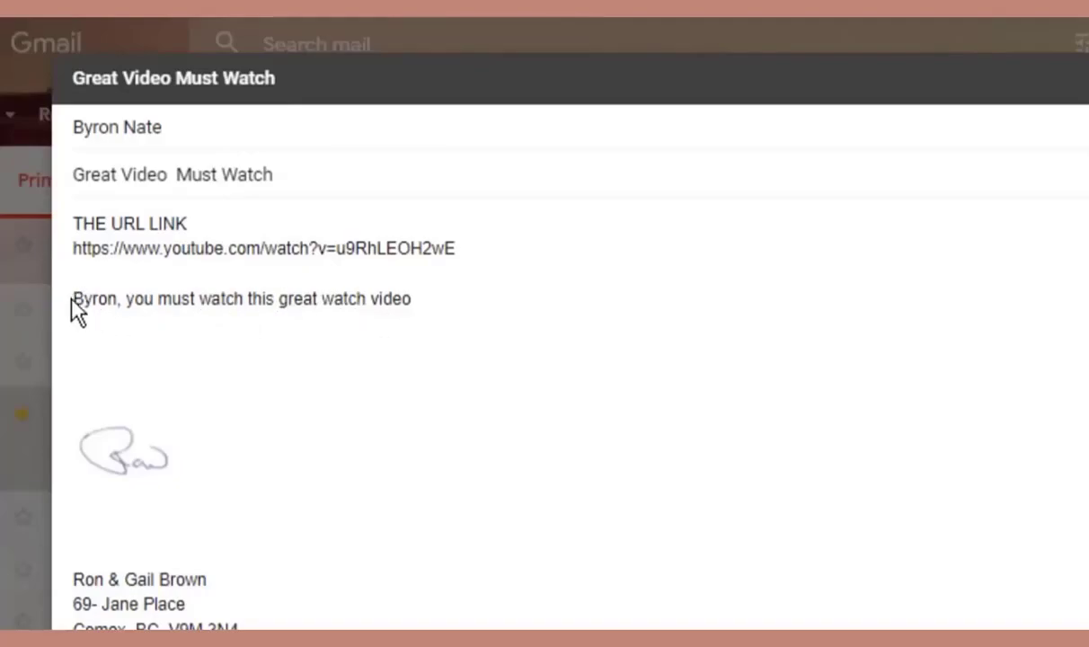
Turn the draft's "you must watch this great watch video" sentence into a hyperlink to the copied YouTube address, testing the link.
left_click_drag(74, 299, 382, 319)
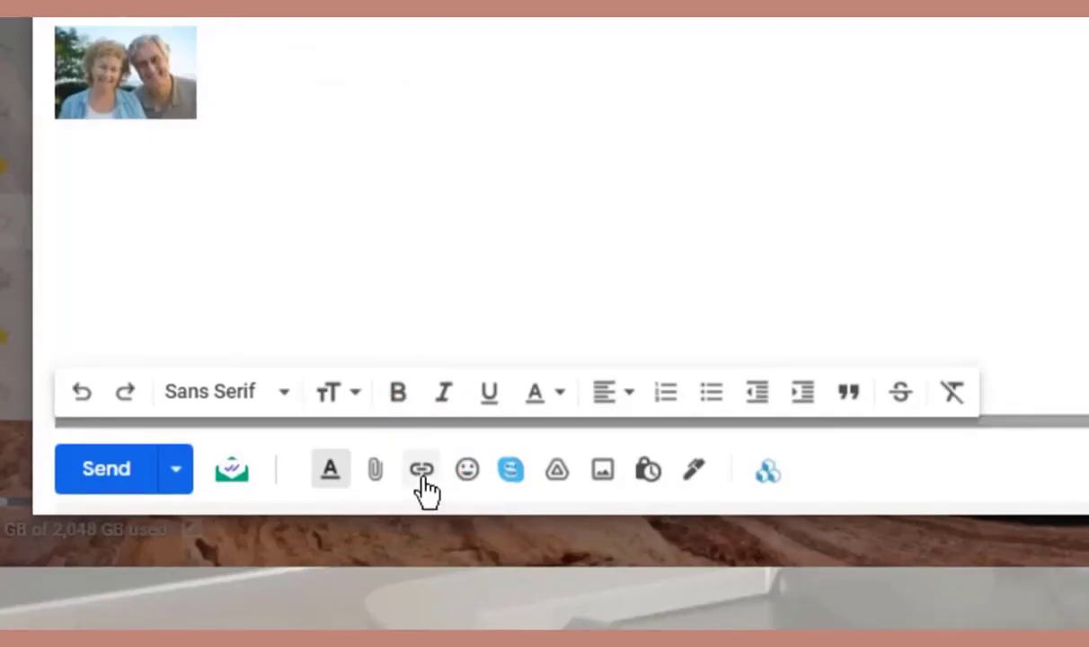
left_click(422, 471)
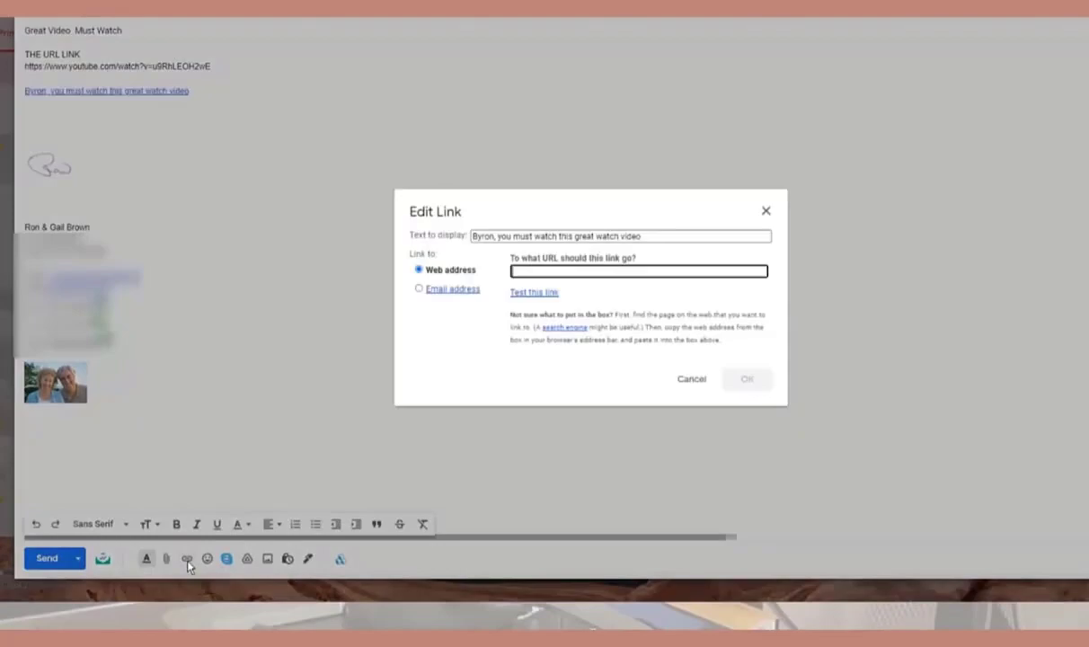
right_click(544, 270)
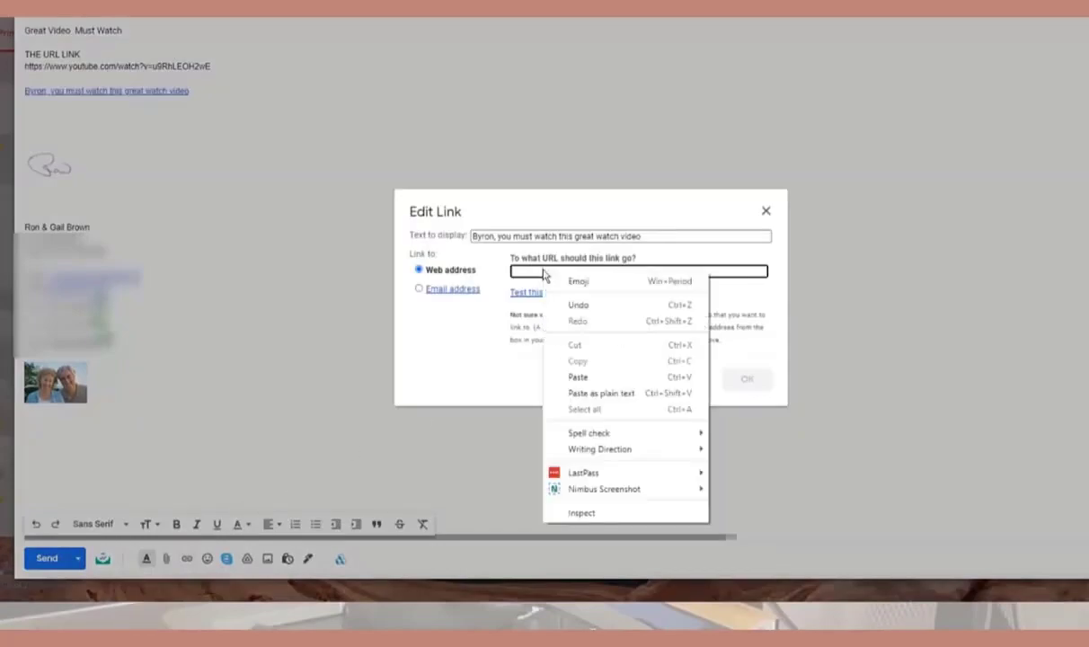
left_click(586, 379)
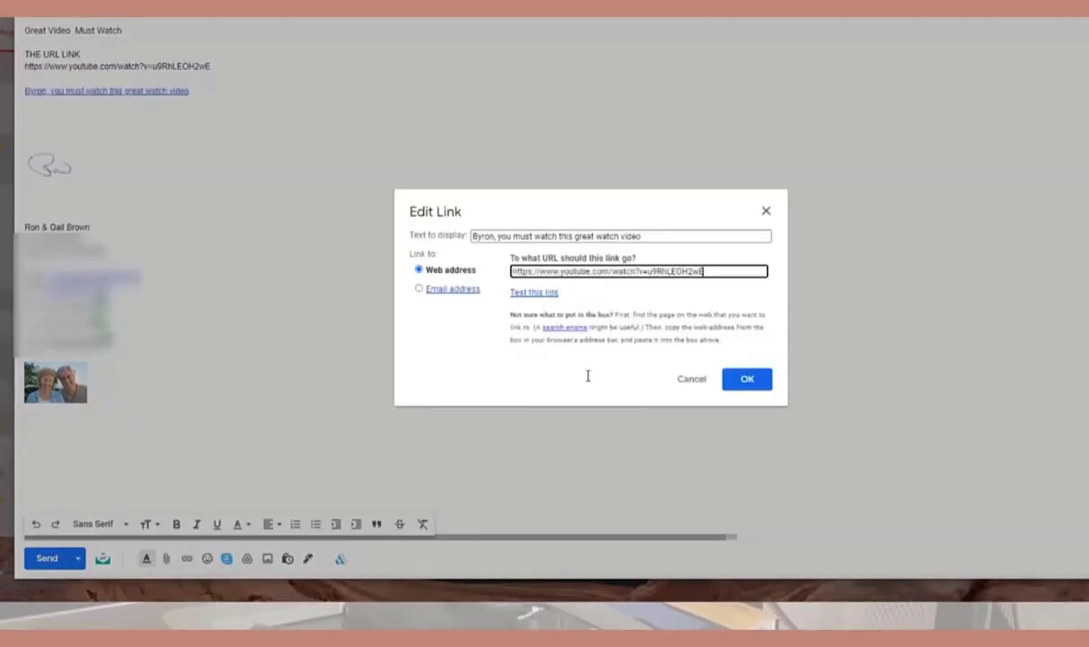
left_click(551, 300)
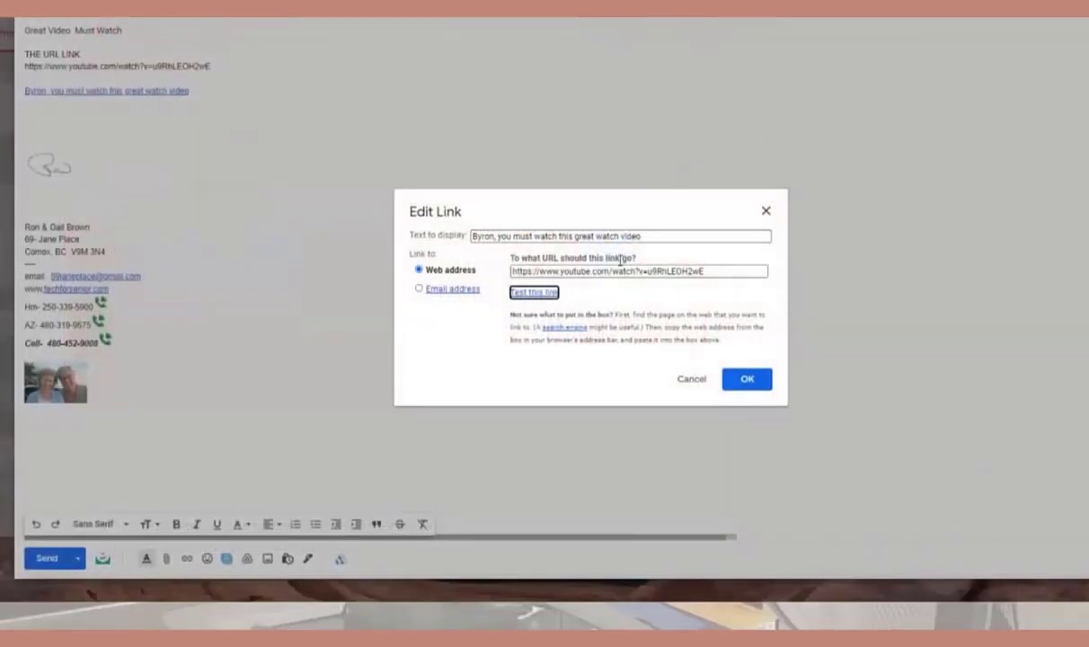
left_click(756, 380)
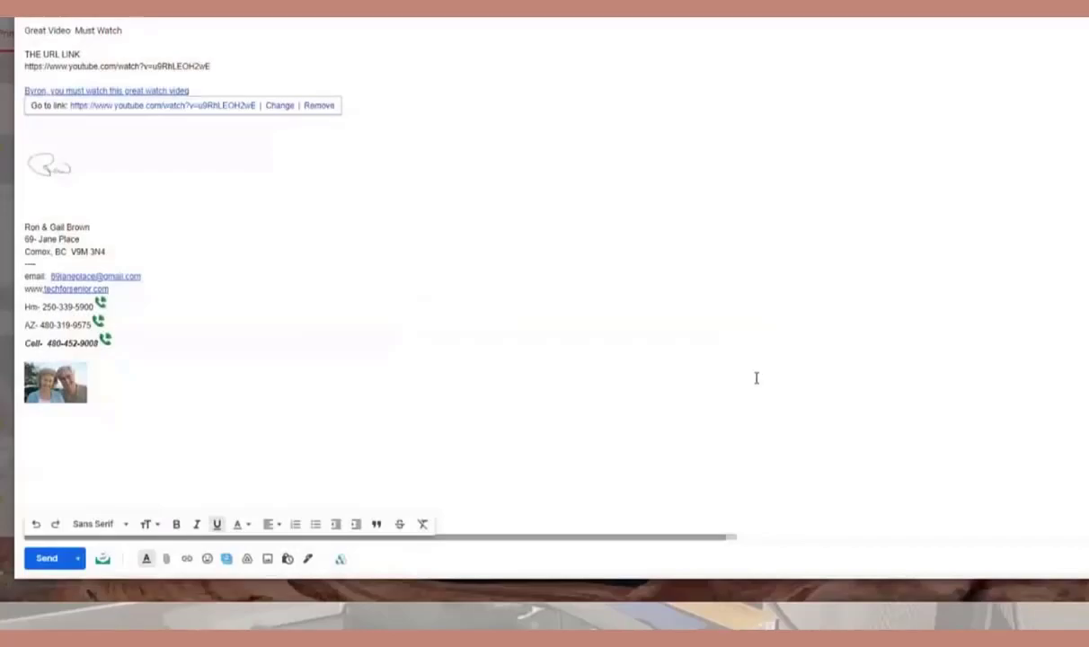
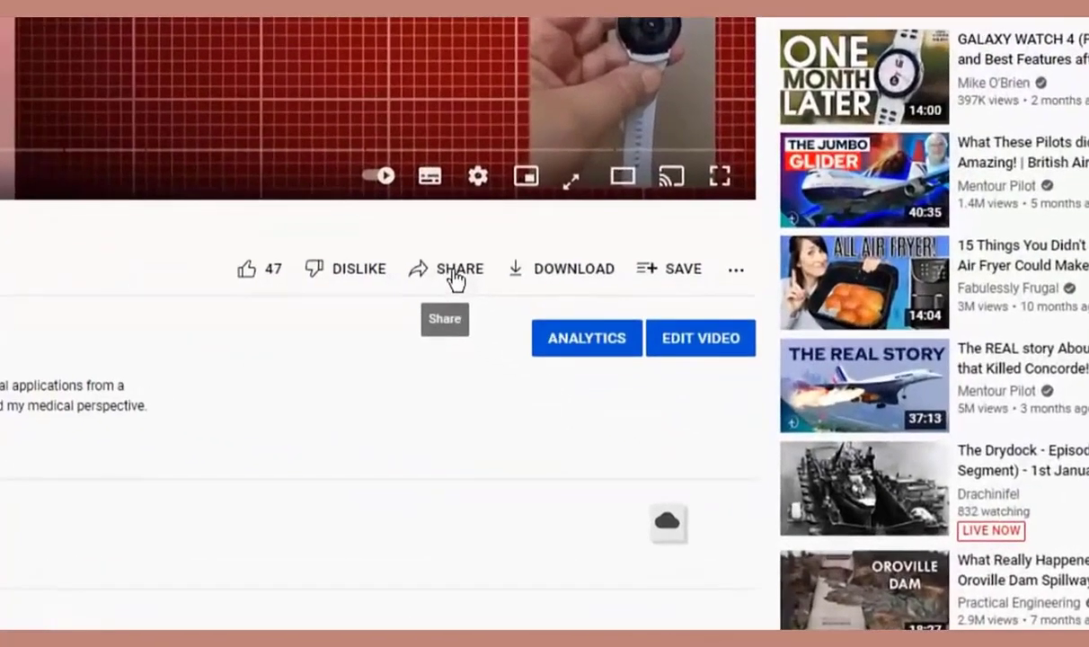
Open the YouTube video's sharing options and paste its link into the Gmail draft under "watch the below link for a great video".
left_click(457, 279)
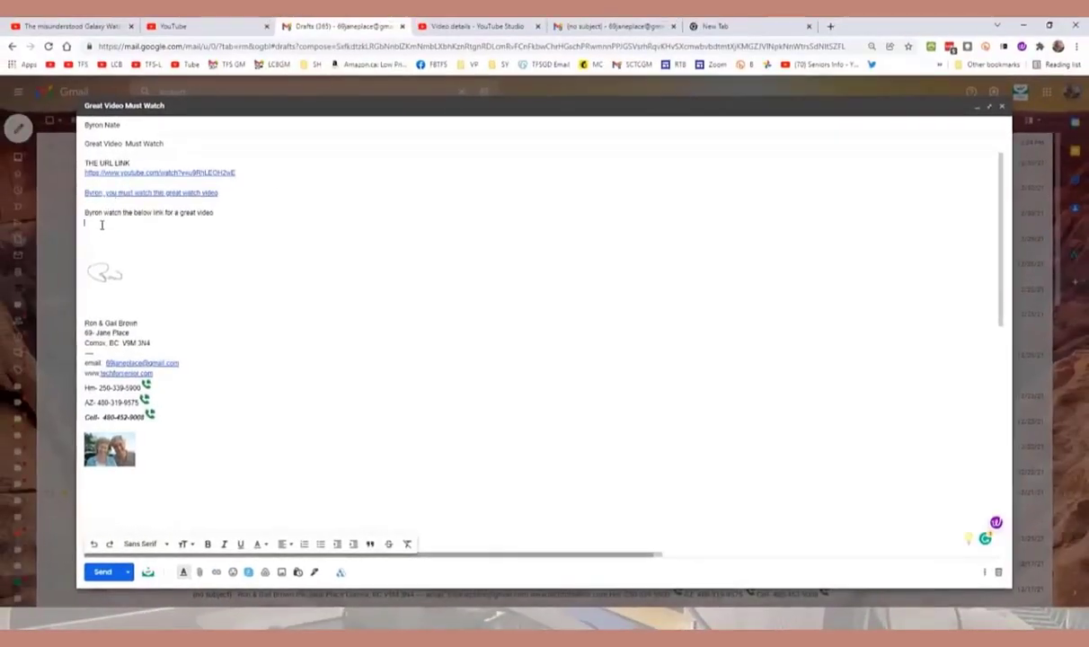
right_click(102, 225)
left_click(175, 311)
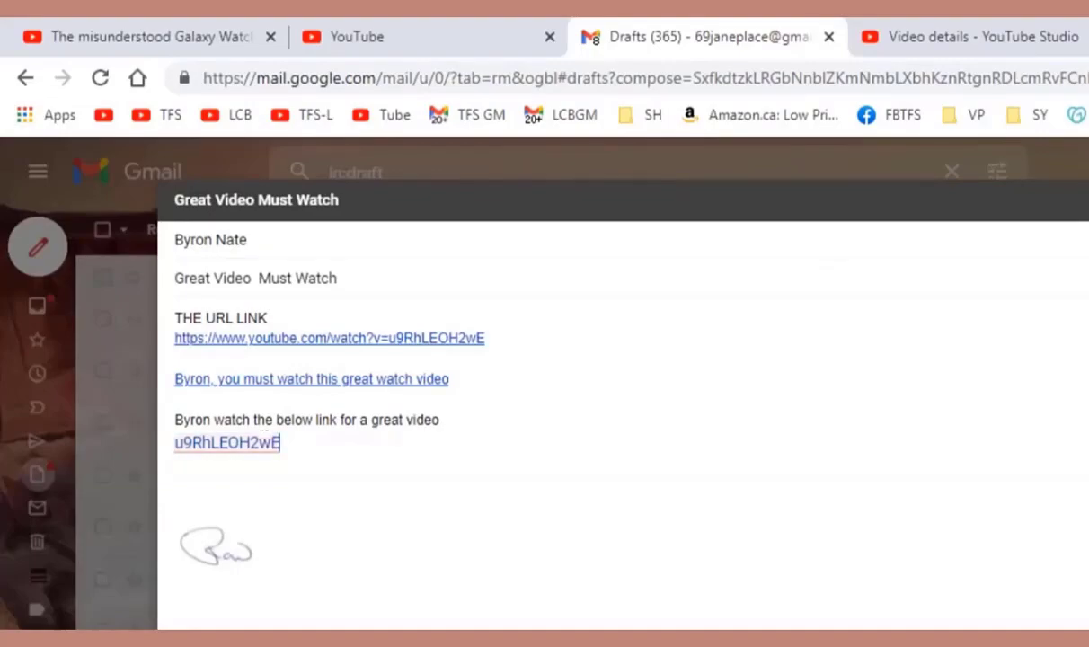
Search the web for the video code u9RhLEOH2wE in a new browser tab and check the results.
key("ctrl+t")
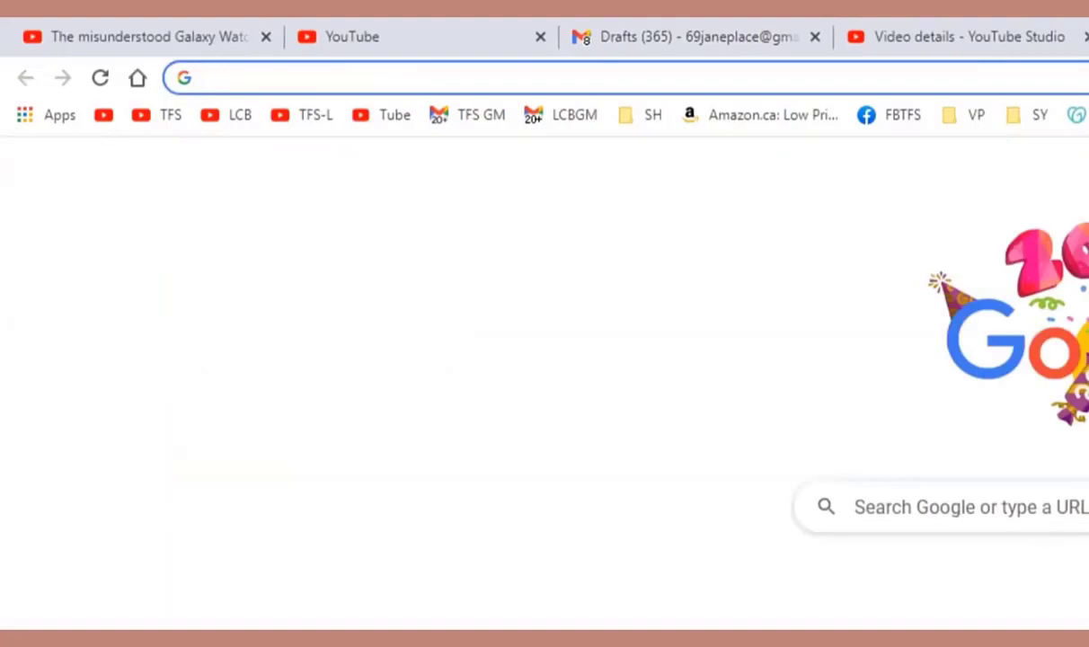
right_click(261, 76)
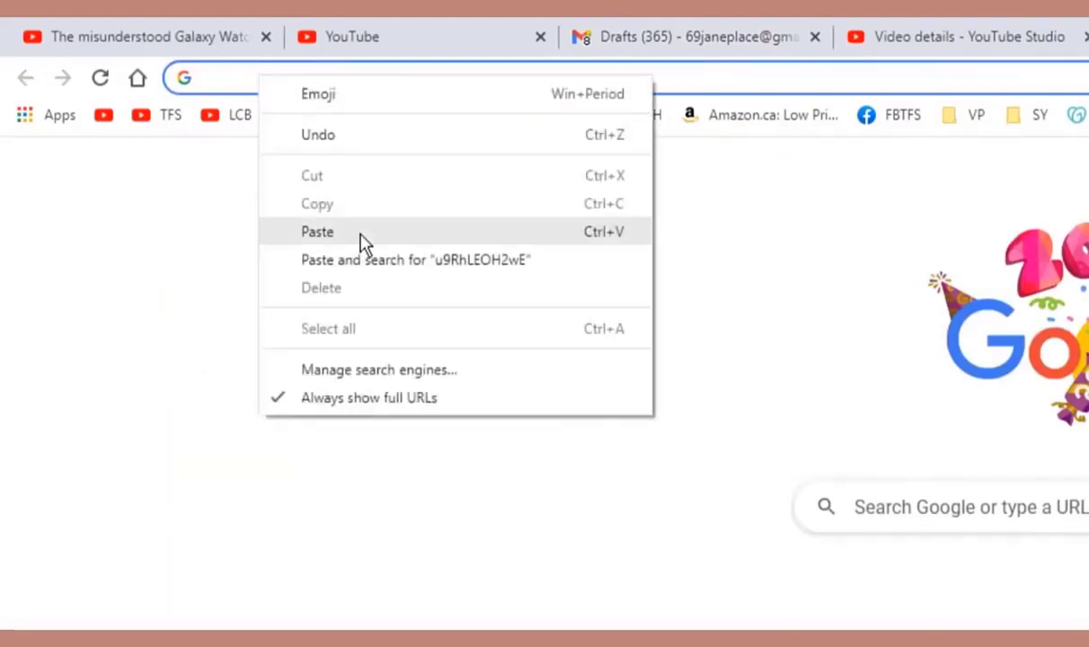
left_click(361, 233)
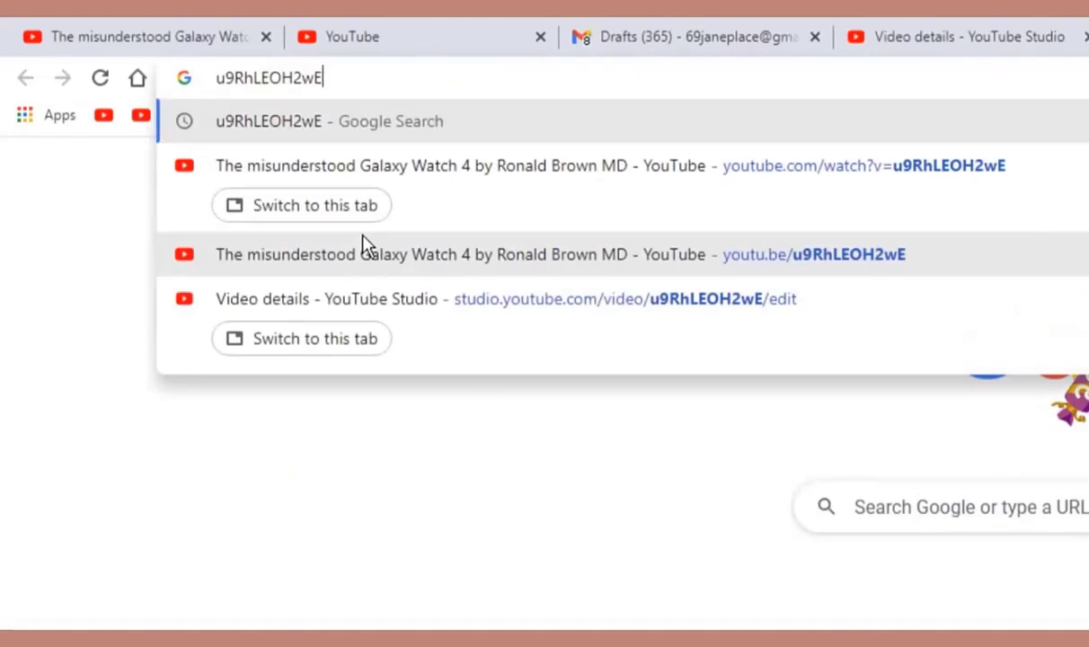
key("Return")
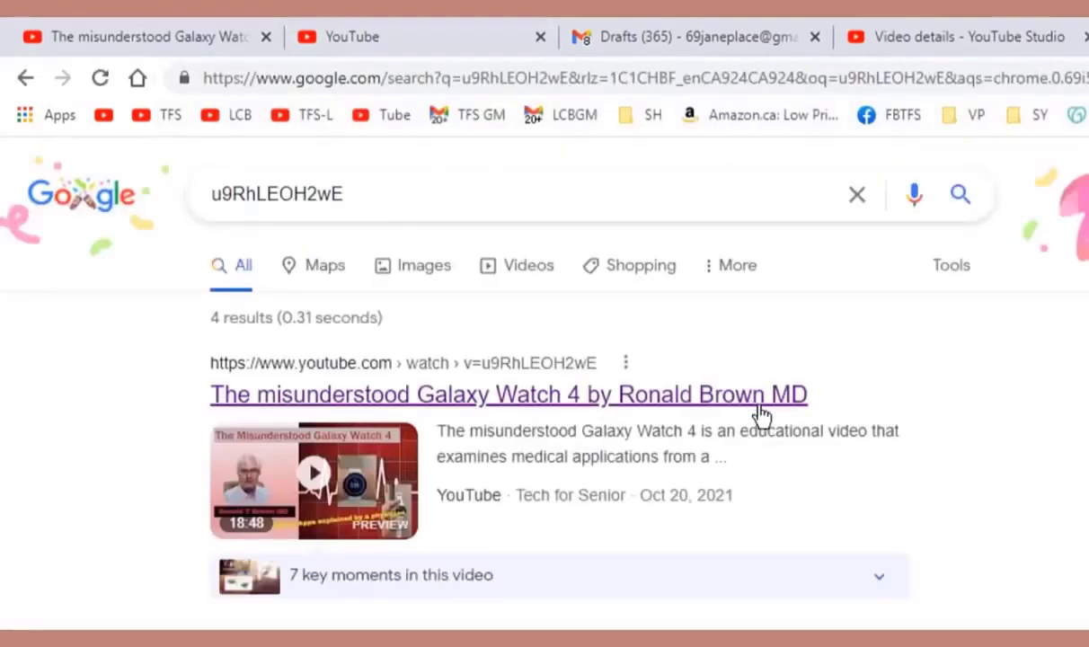
mouse_move(420, 503)
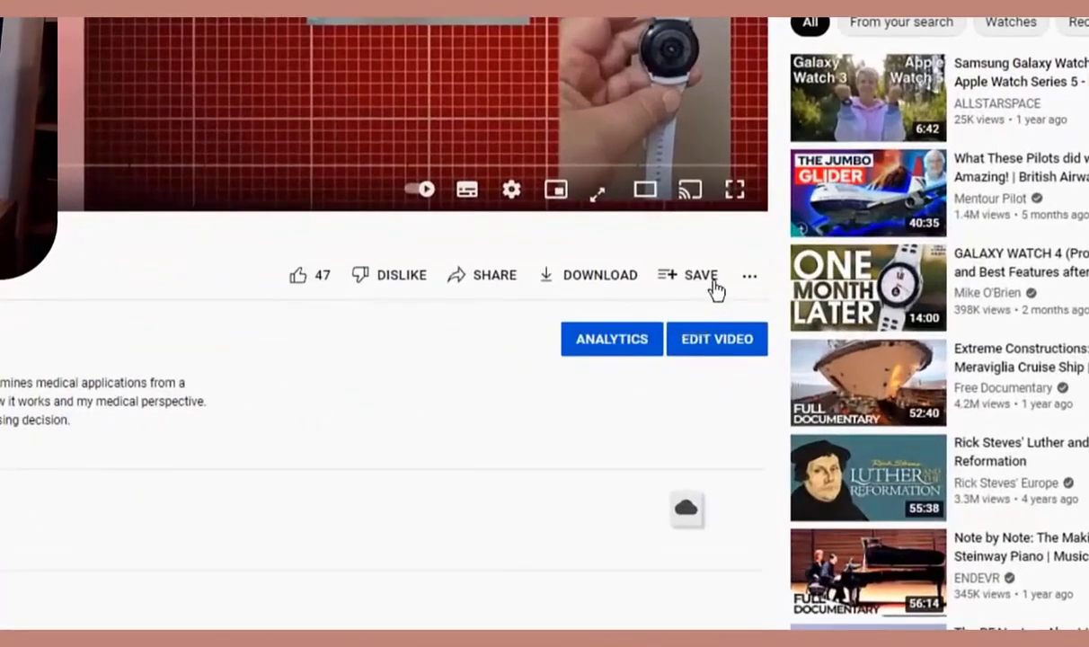
Create an unlisted YouTube playlist titled "Videos for" plus the recipient's first name, and save the Galaxy Watch 4 video to it.
left_click(714, 352)
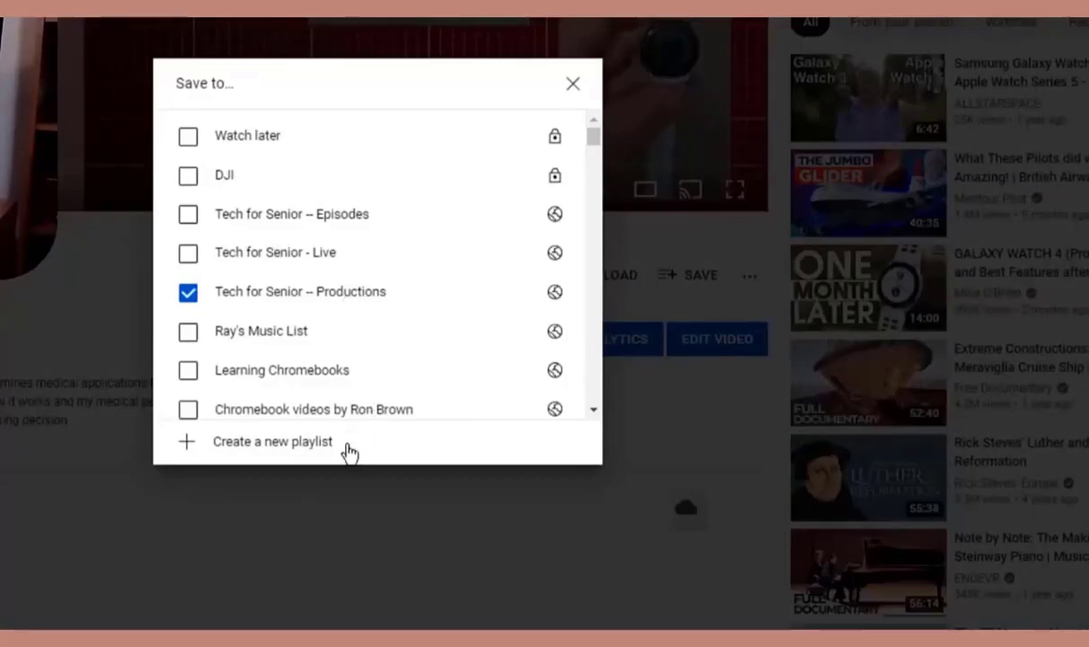
left_click(256, 444)
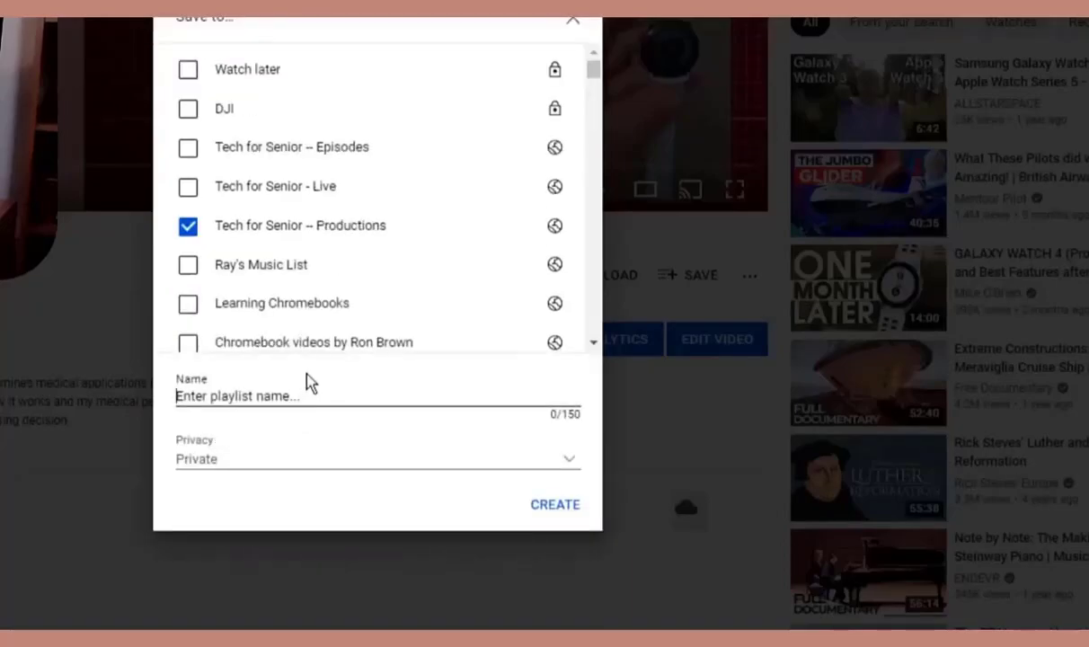
type("Videos")
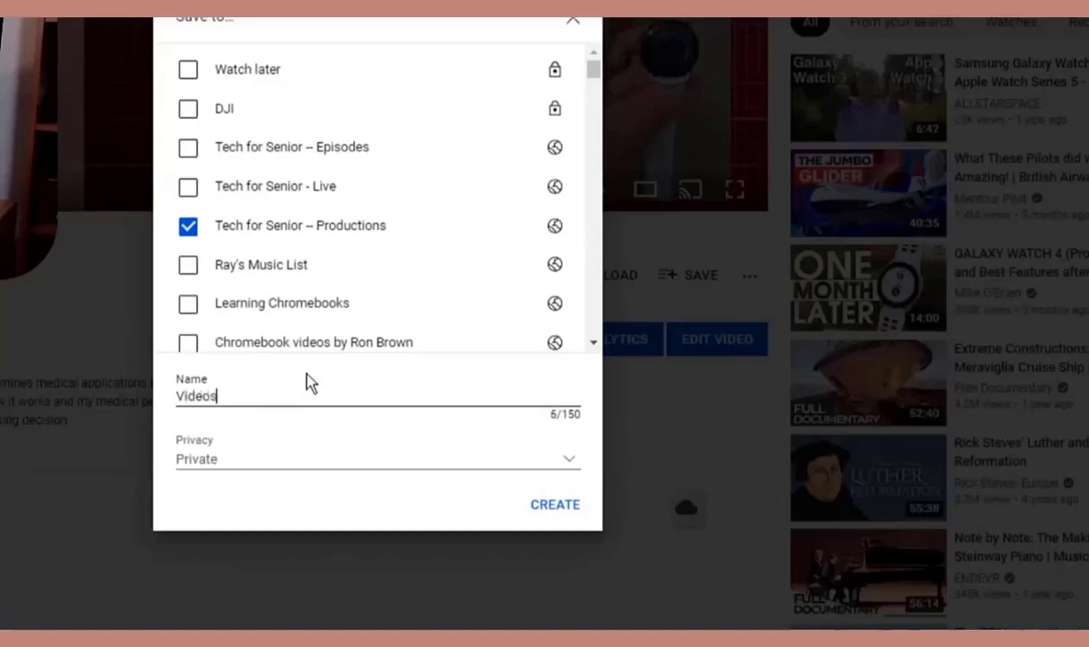
type(" for Byron")
left_click(423, 459)
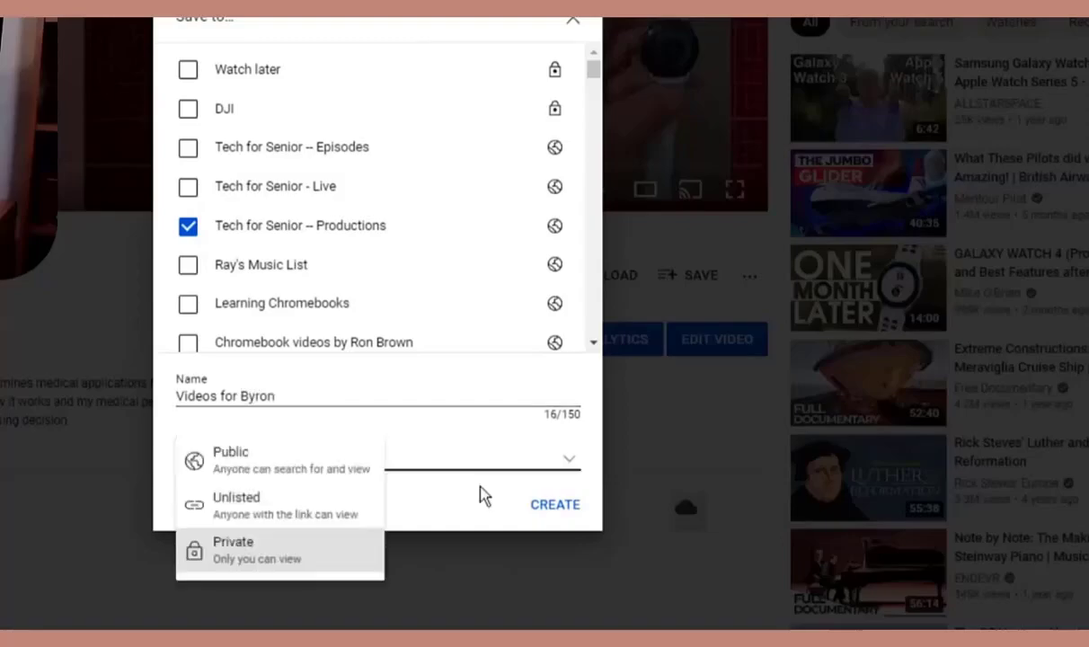
left_click(339, 520)
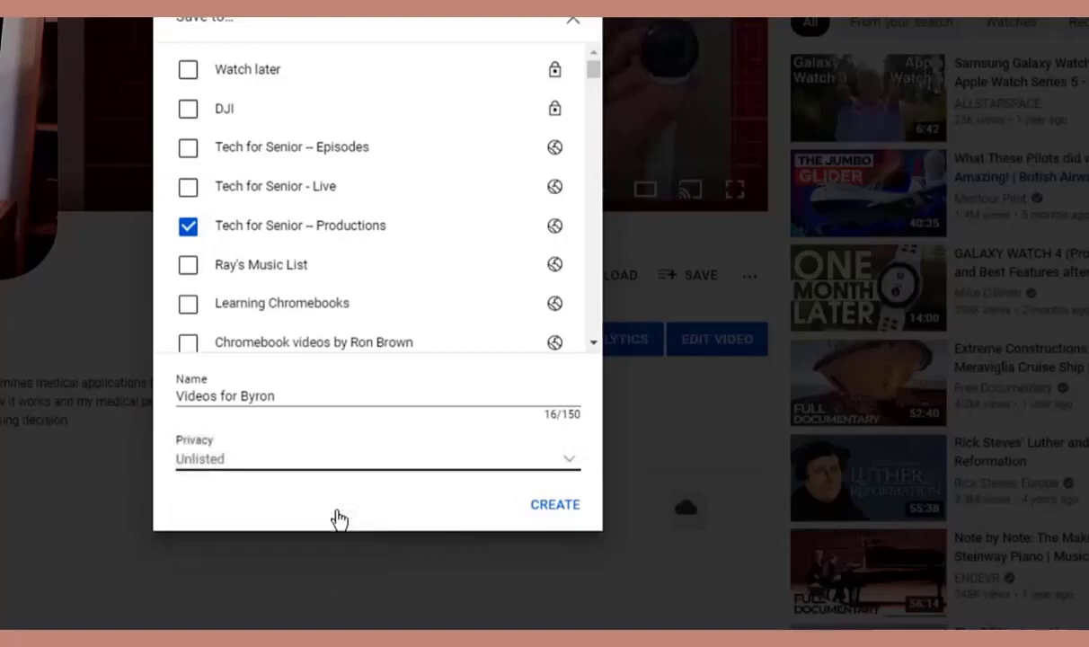
left_click(557, 506)
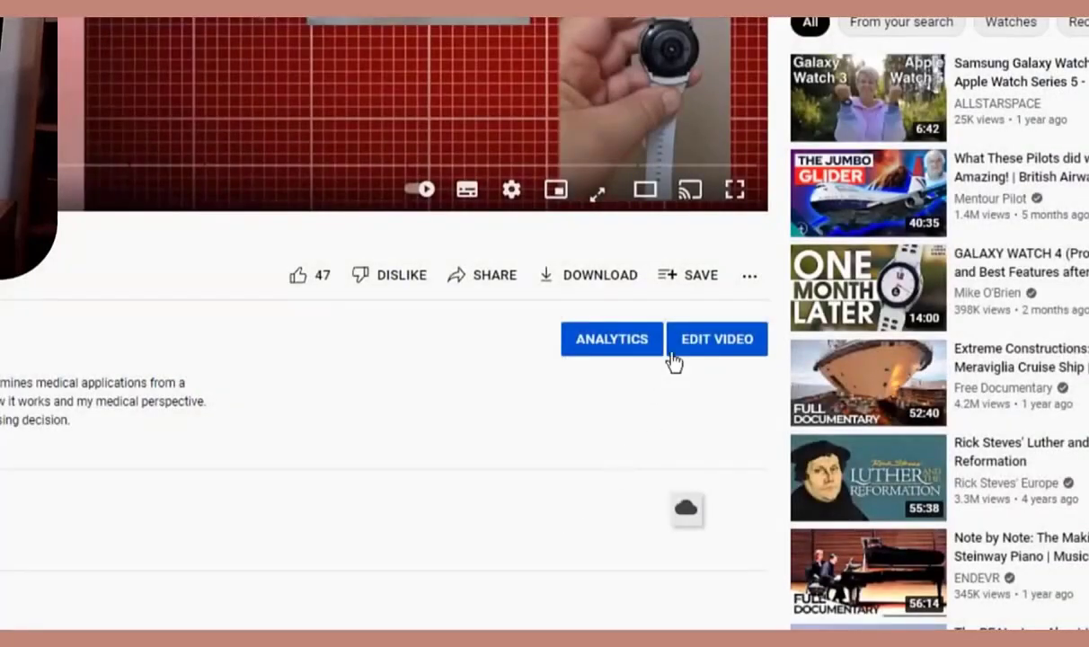
left_click(698, 286)
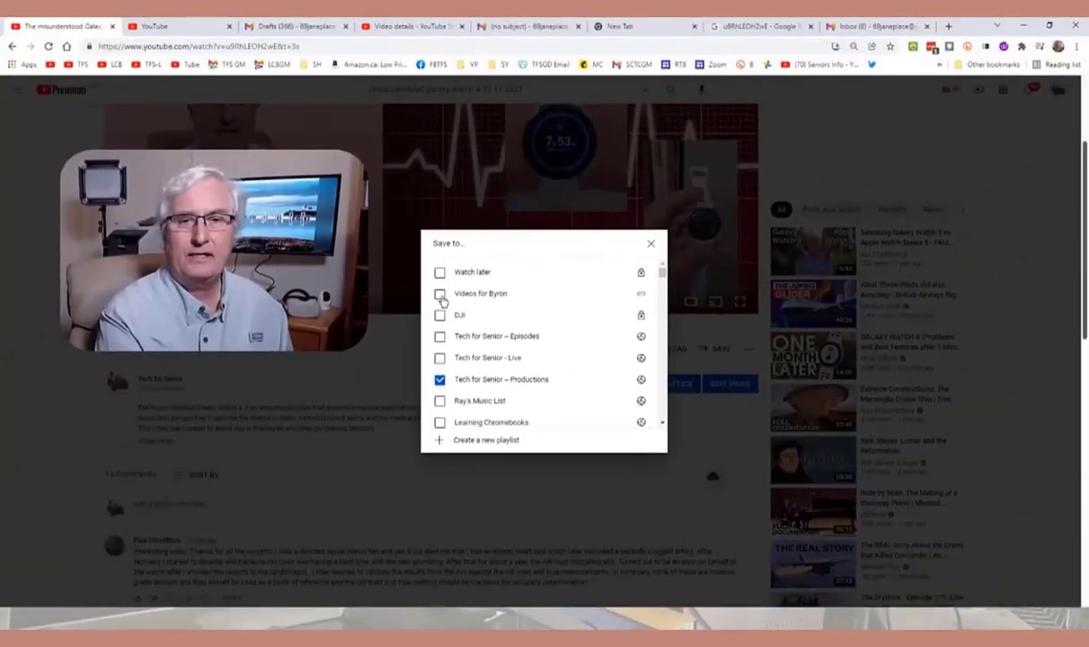
left_click(441, 295)
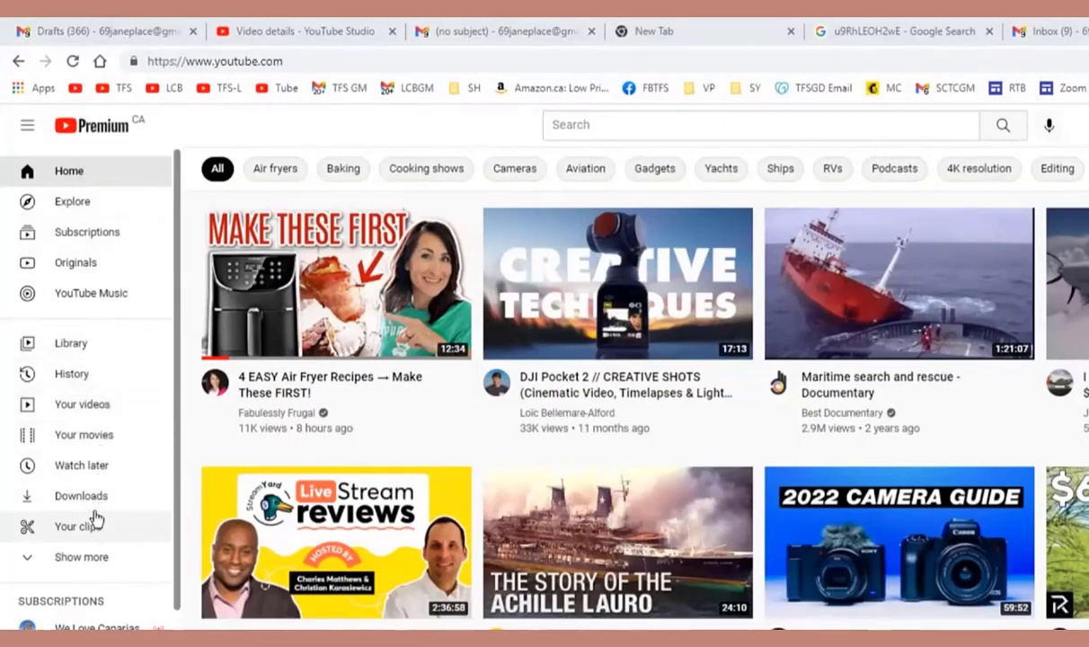
Open the new "Videos for" playlist from the full playlist listing and copy its share link.
left_click(82, 564)
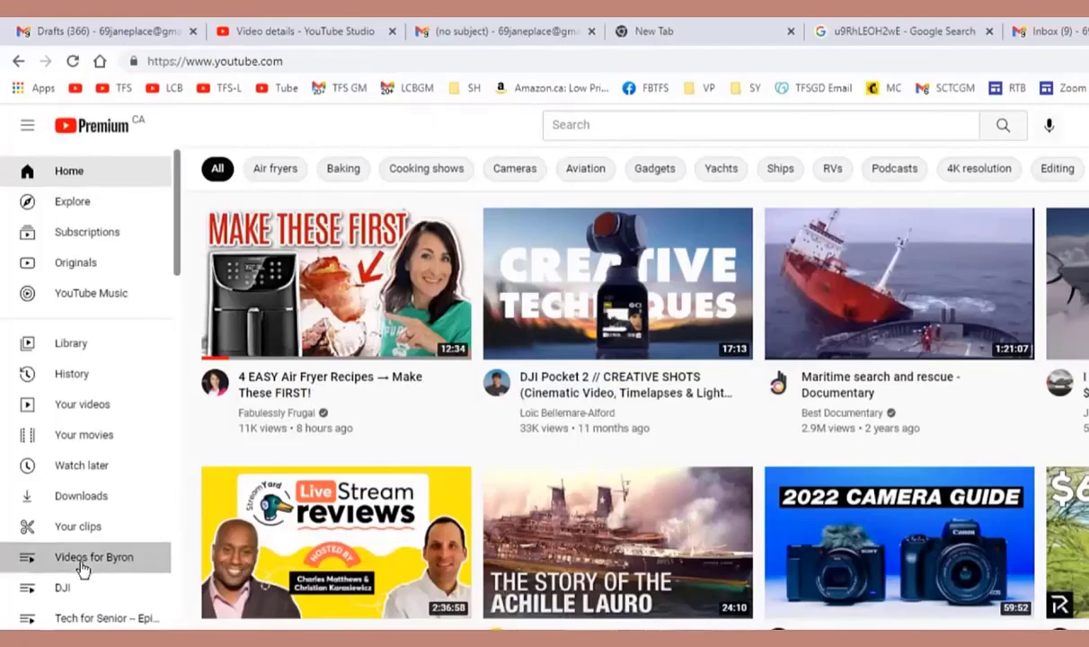
left_click(82, 568)
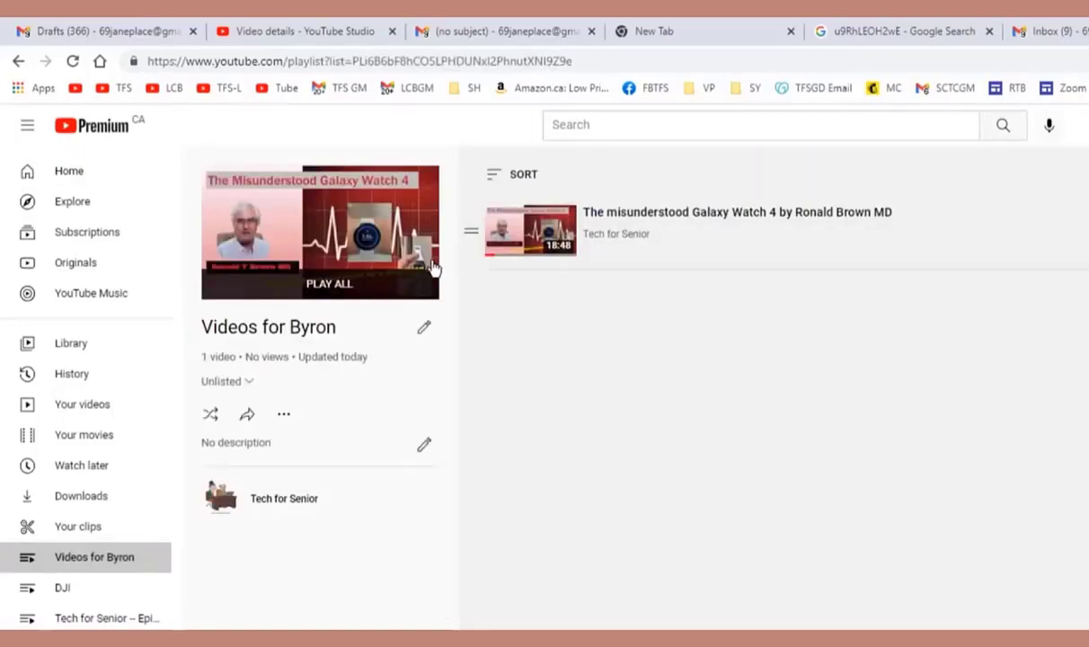
left_click(247, 419)
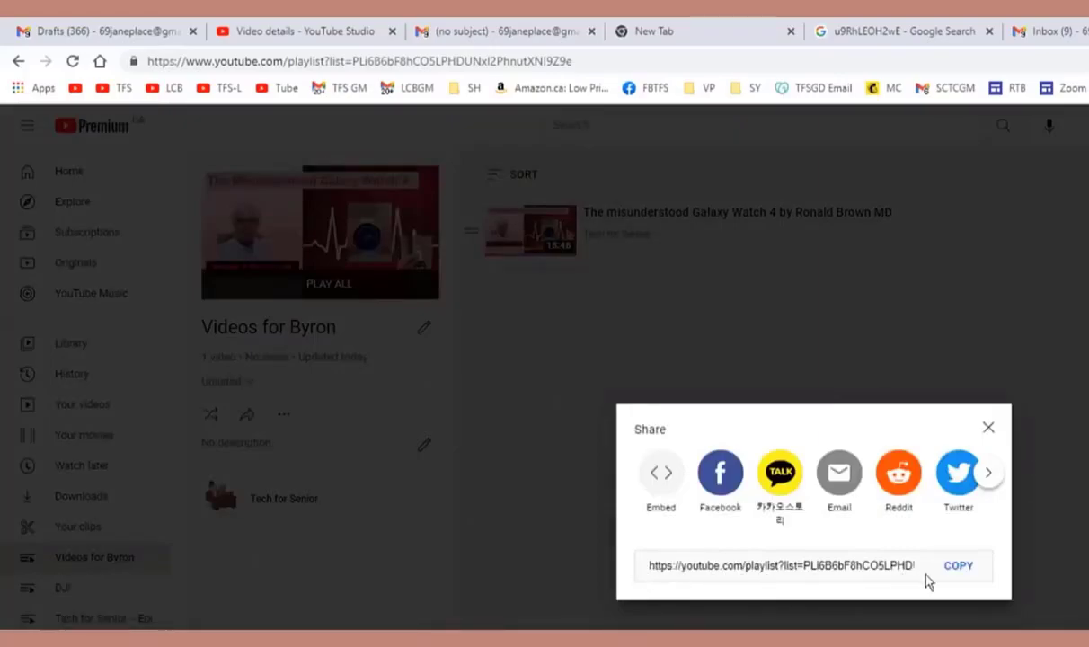
left_click(958, 568)
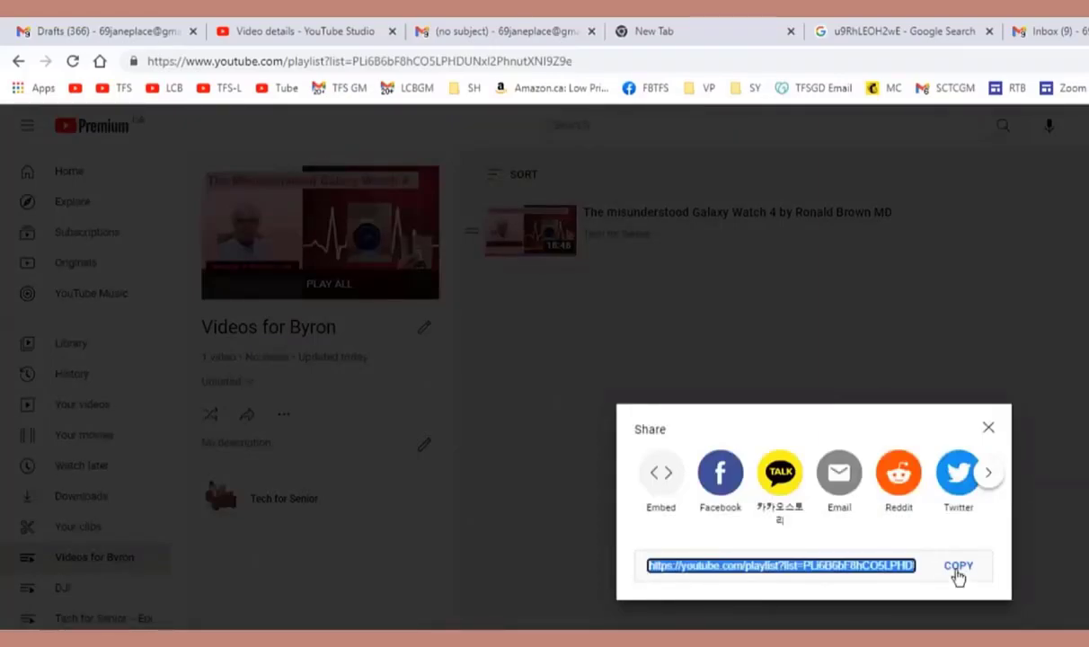
In the Gmail draft, add the recipient's first name with "keep this link for Great watch videos" below the video code, and paste the playlist link underneath.
key("ctrl+shift+Tab")
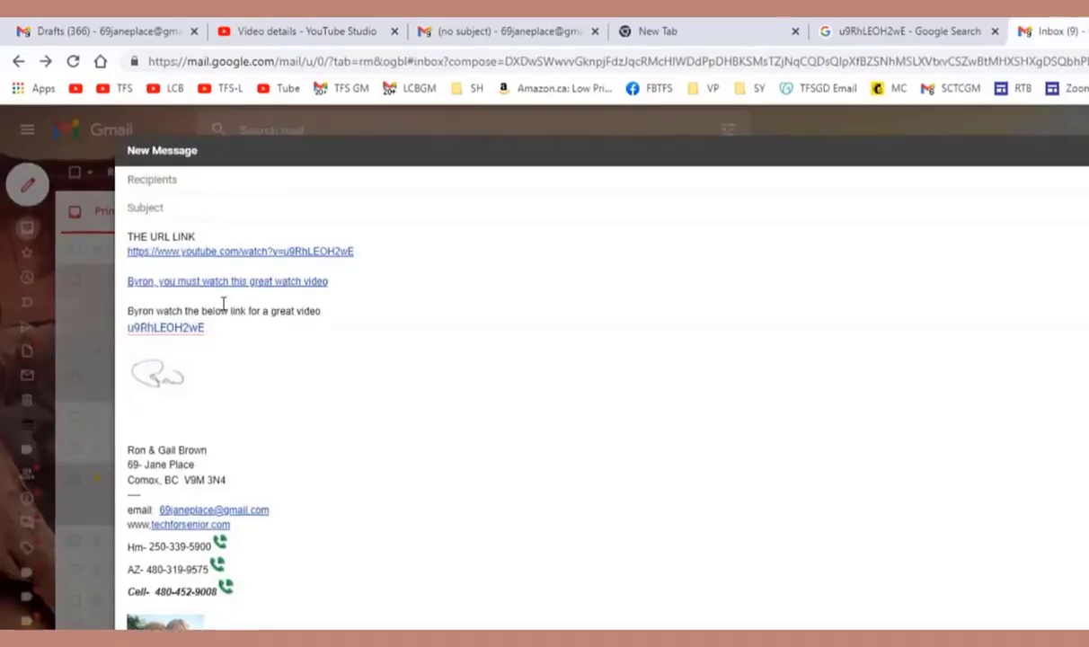
left_click(351, 328)
key("Return")
key("Return")
type("Byron keep this link for Great watch videos")
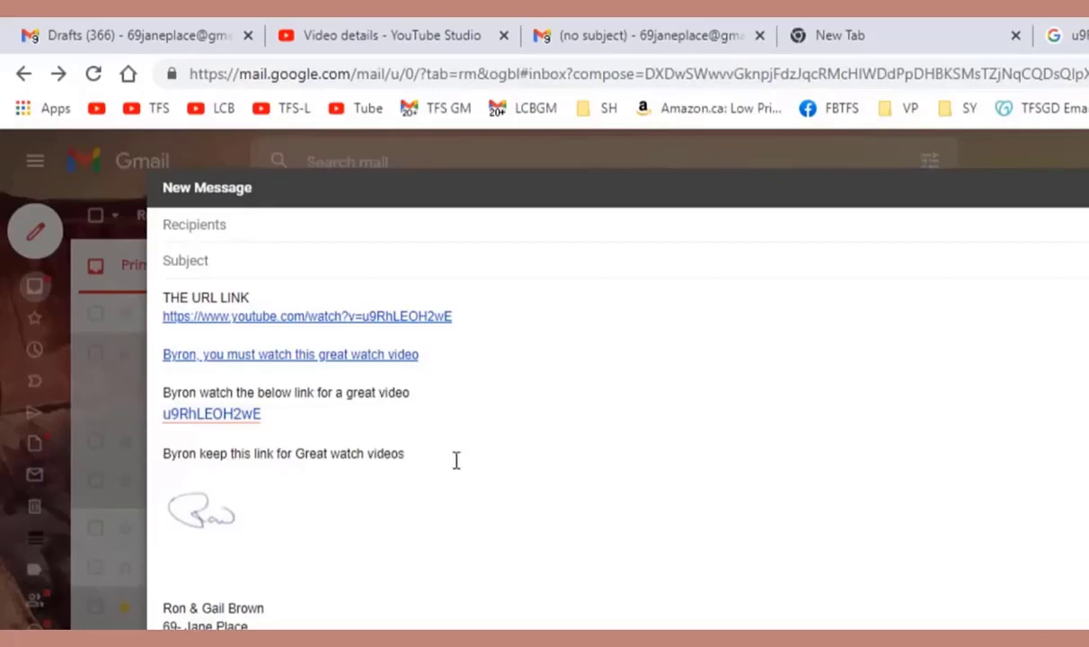
key("Return")
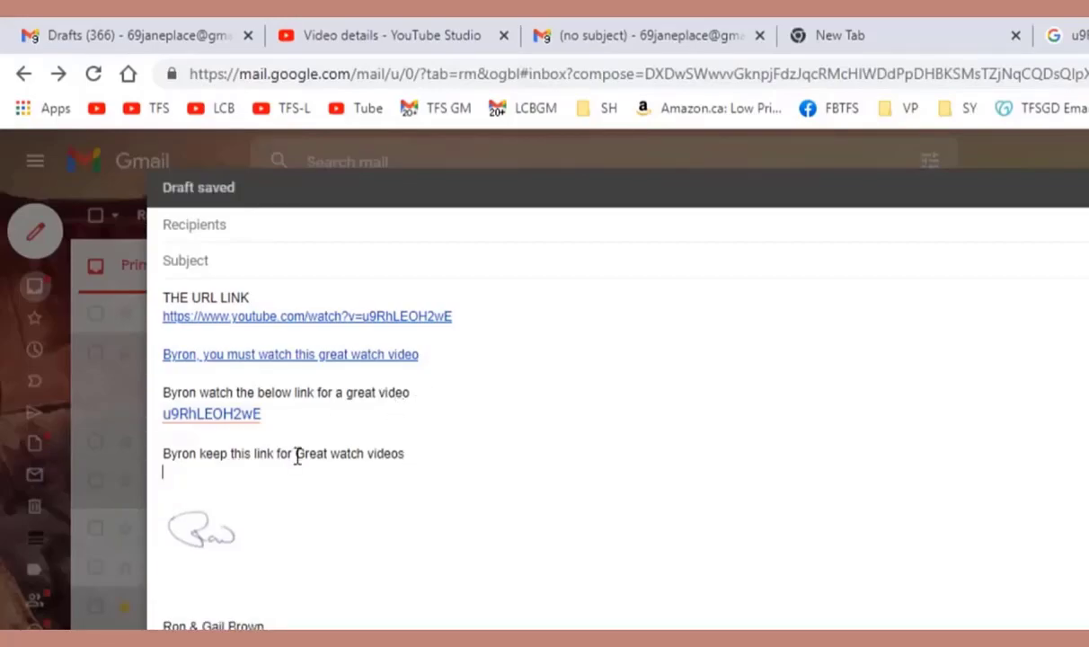
right_click(180, 478)
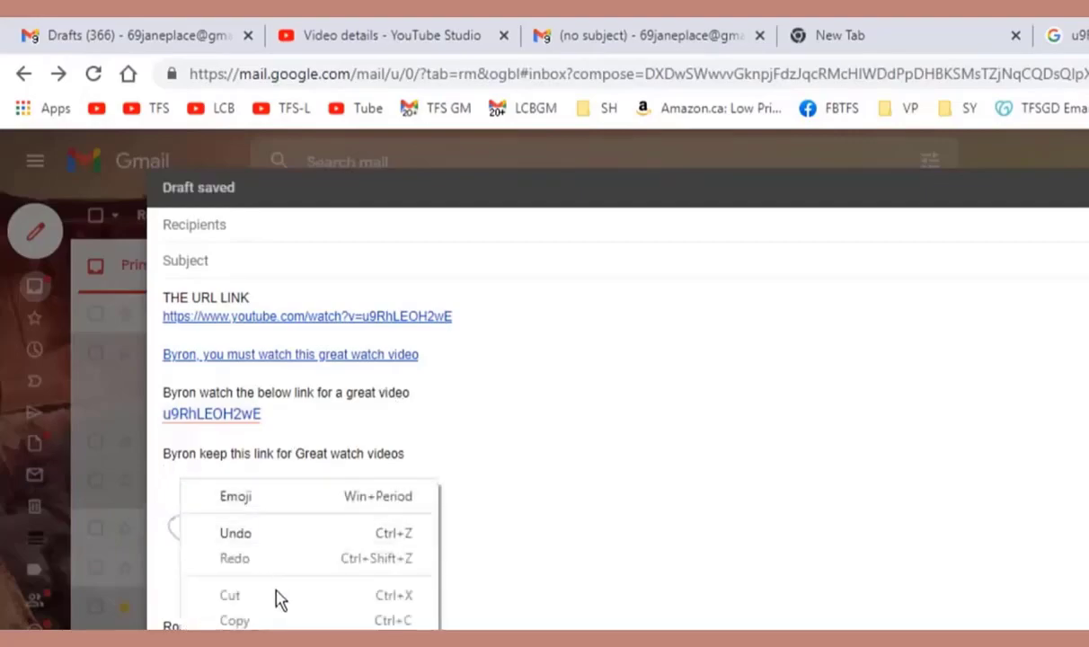
left_click(270, 644)
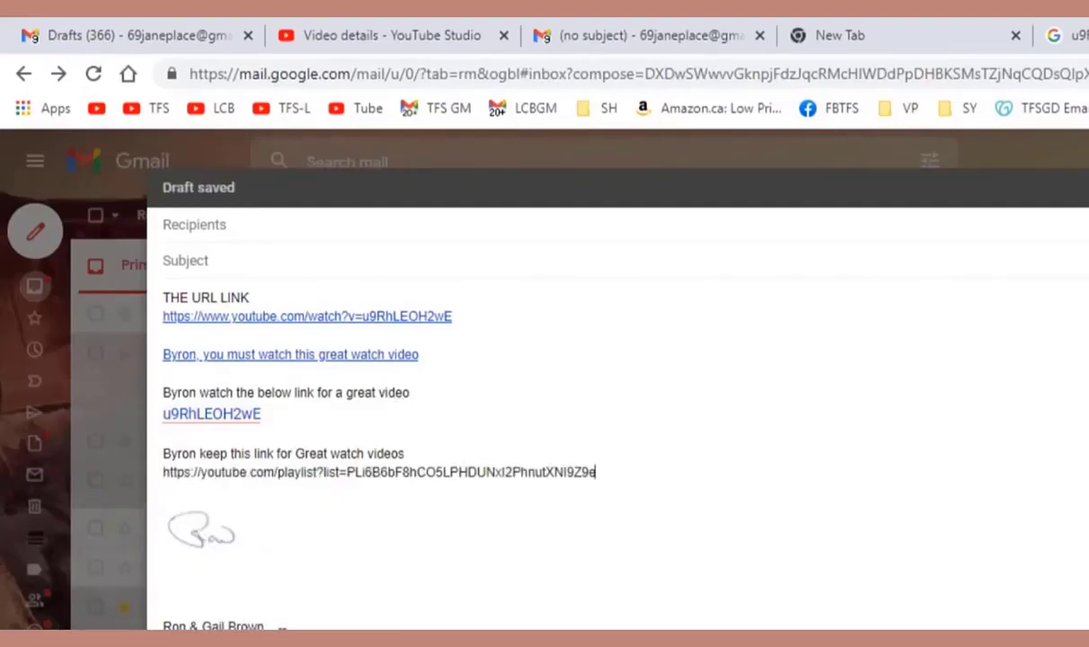